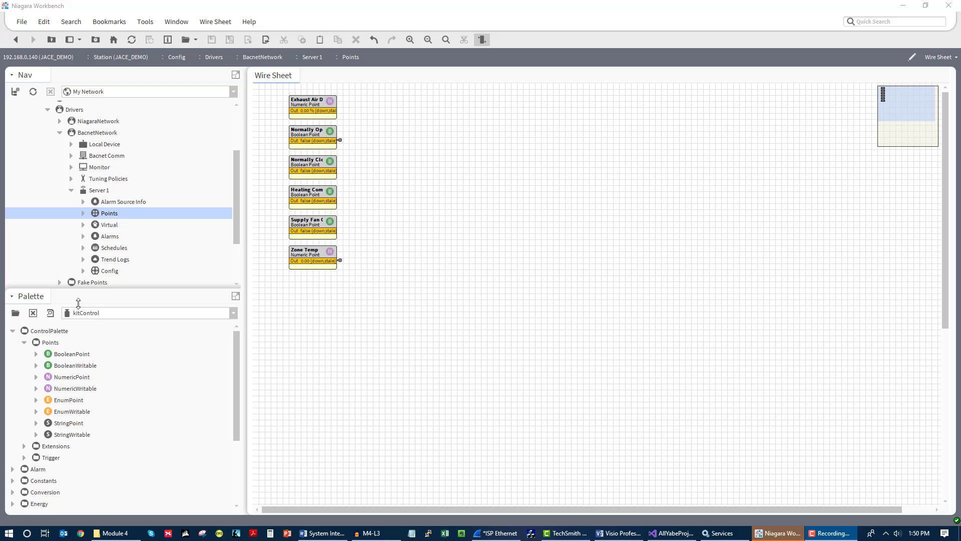
# Expand Server 1's Points to list its BACnet points, from Exhaust Air Damper Command to Zone Temp.
pyautogui.scroll(3, 121, 220)
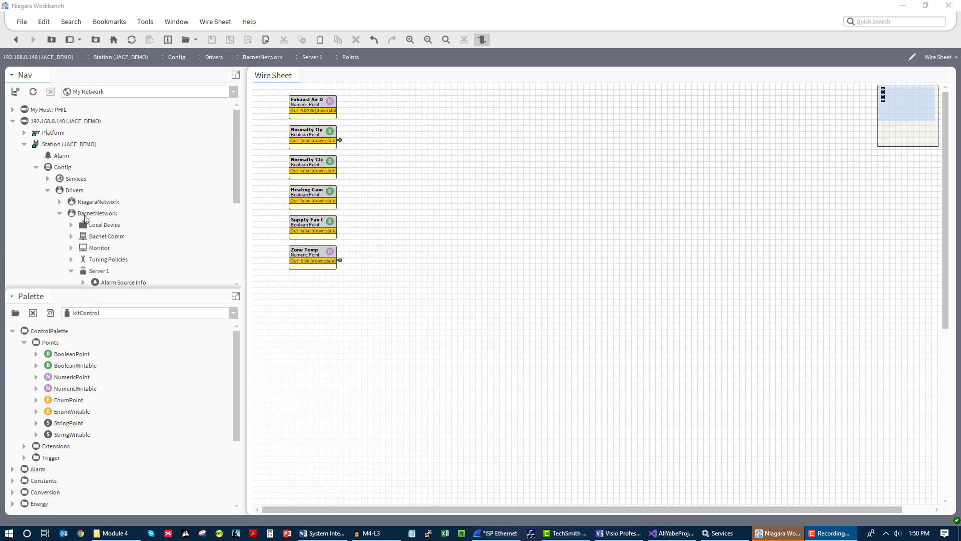
pyautogui.scroll(-3, 114, 213)
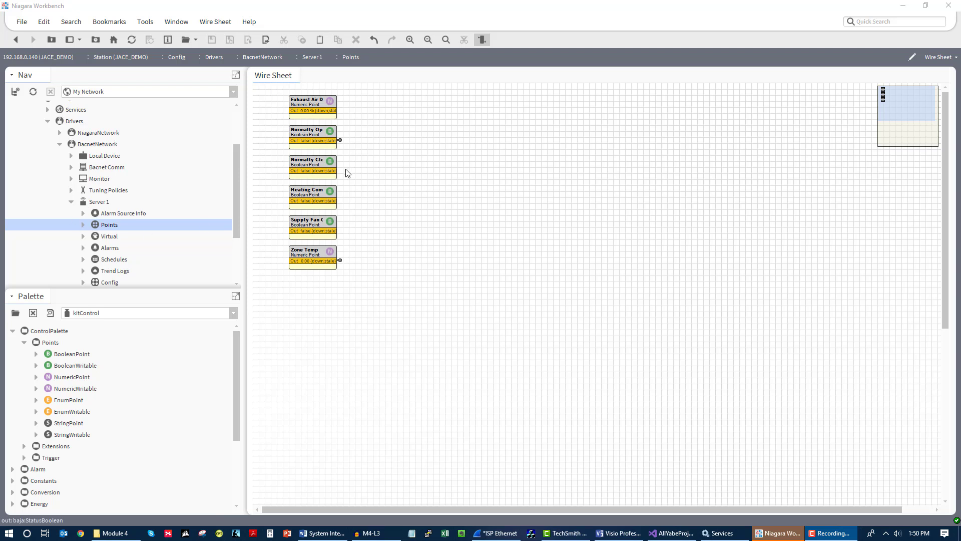
pyautogui.scroll(1, 326, 150)
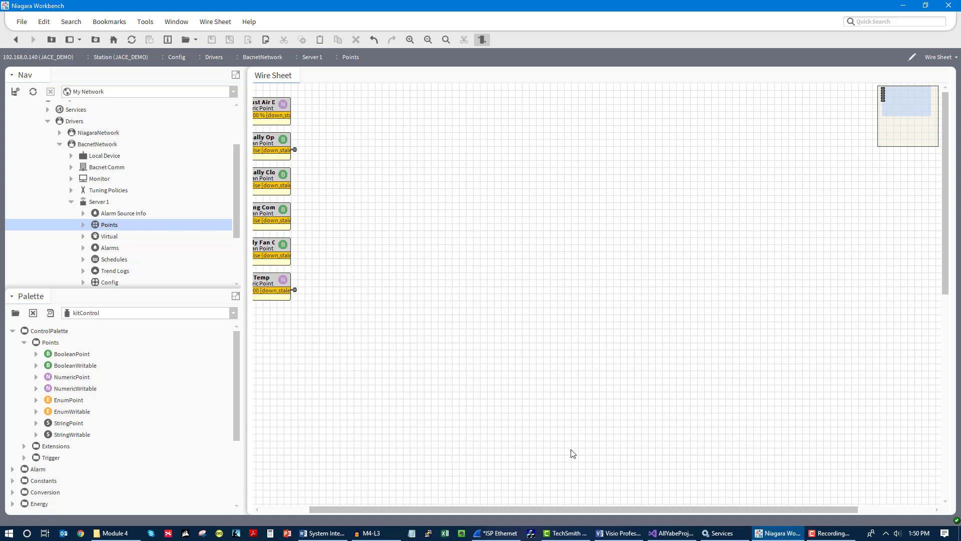
pyautogui.moveTo(598, 509); pyautogui.dragTo(541, 509)
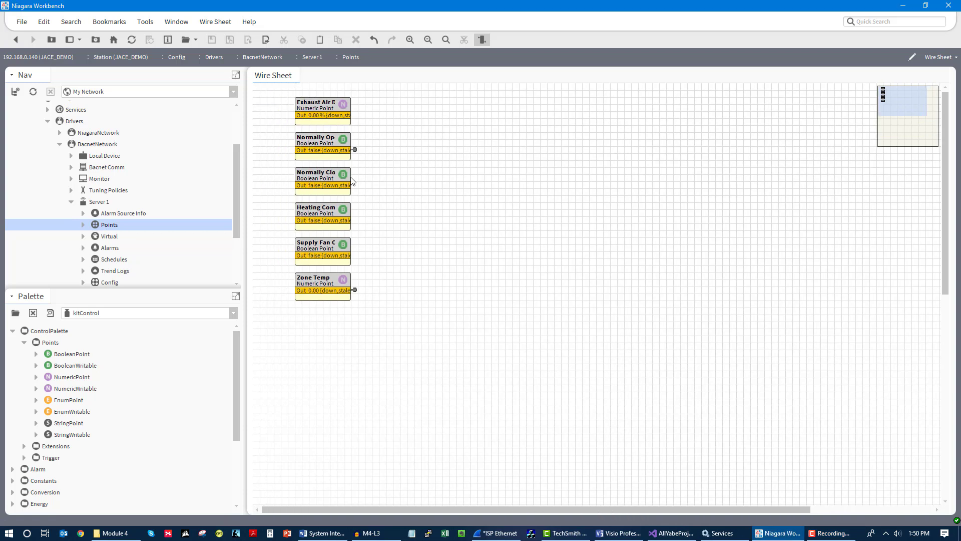
pyautogui.scroll(1, 379, 200)
pyautogui.moveTo(669, 511); pyautogui.dragTo(530, 500)
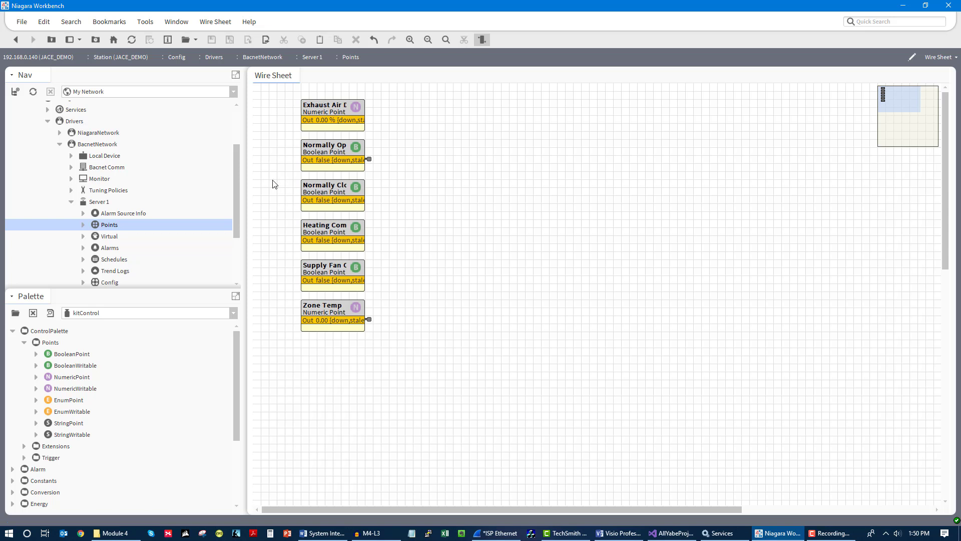
pyautogui.click(83, 225)
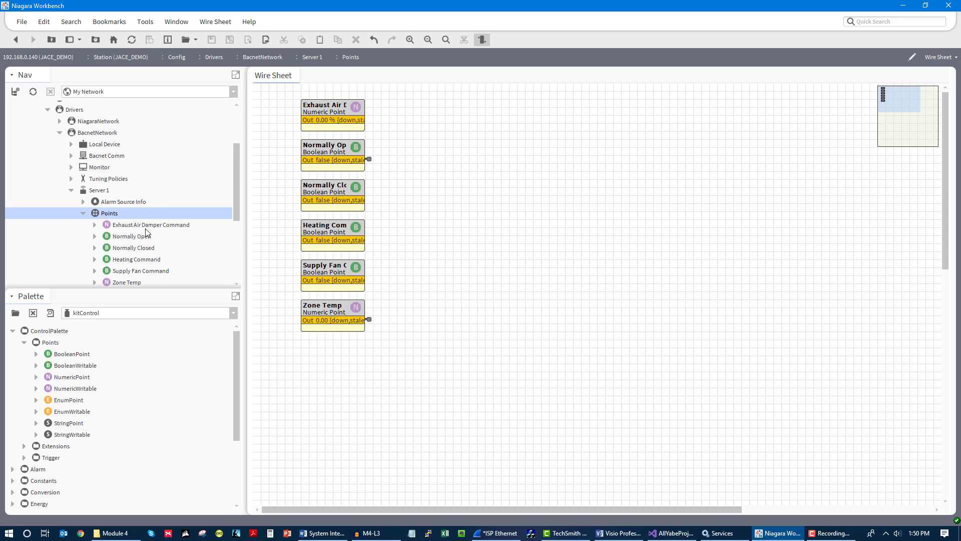
pyautogui.scroll(-1, 146, 232)
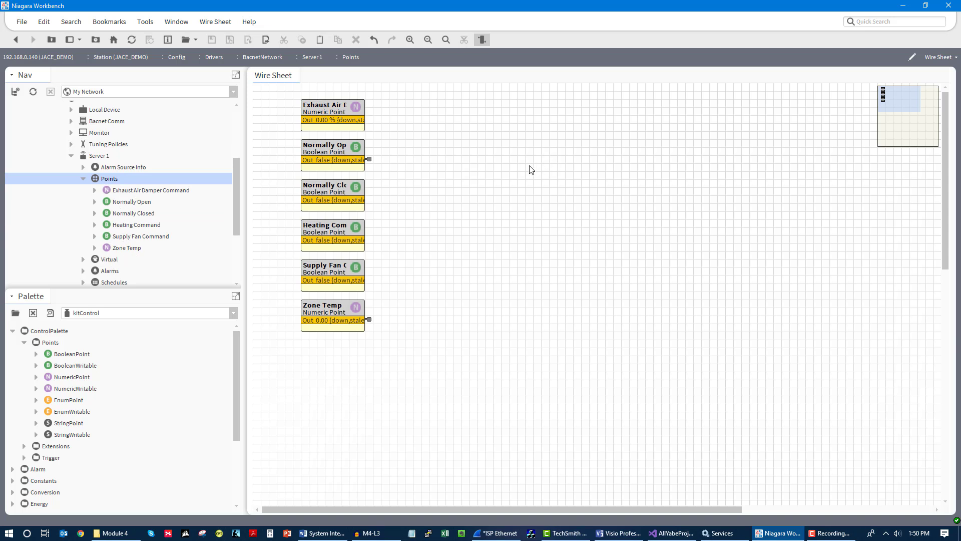
# Open the Exhaust Air Damper Command property sheet showing 100.00 % (ok), then select Normally Open.
pyautogui.doubleClick(311, 106)
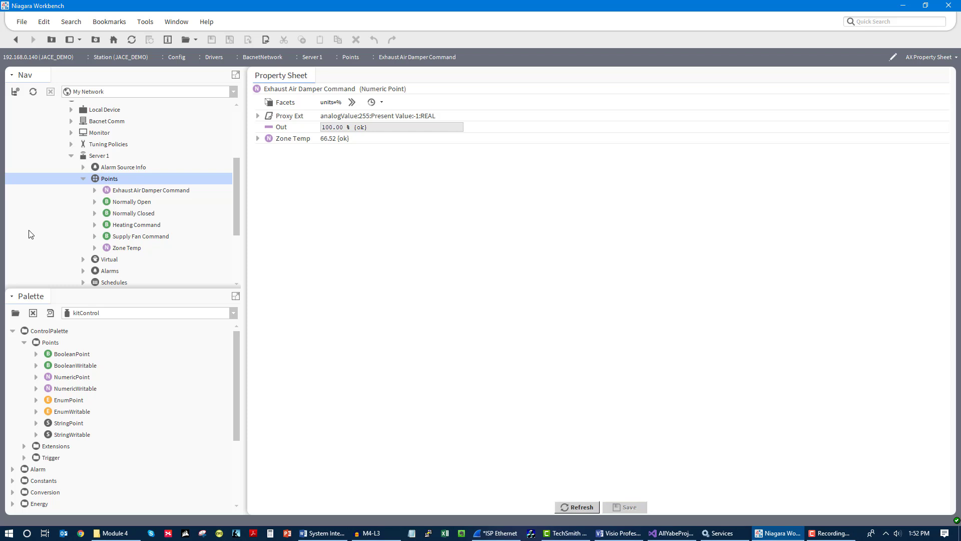
pyautogui.click(136, 202)
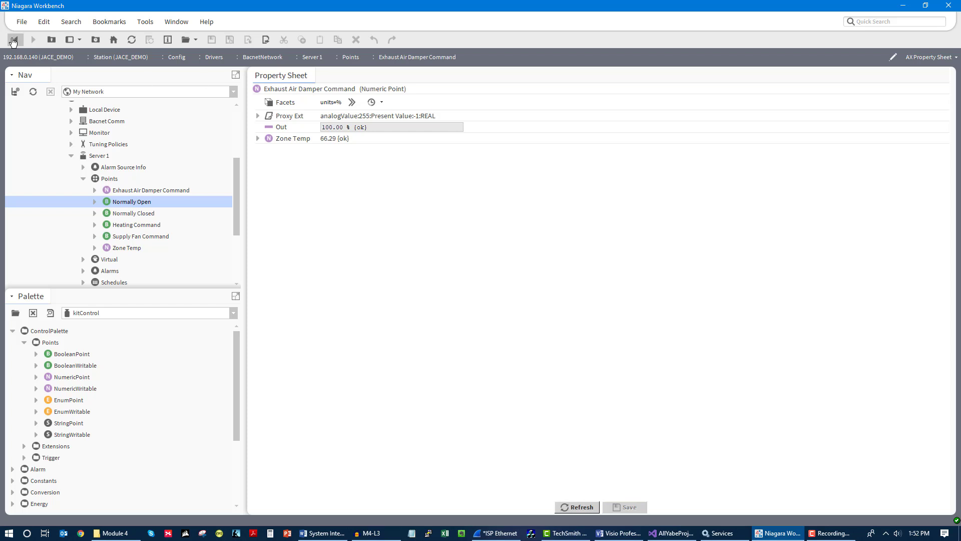
# Return to the Points wire sheet to watch live ok values such as Normally Closed true.
pyautogui.click(14, 40)
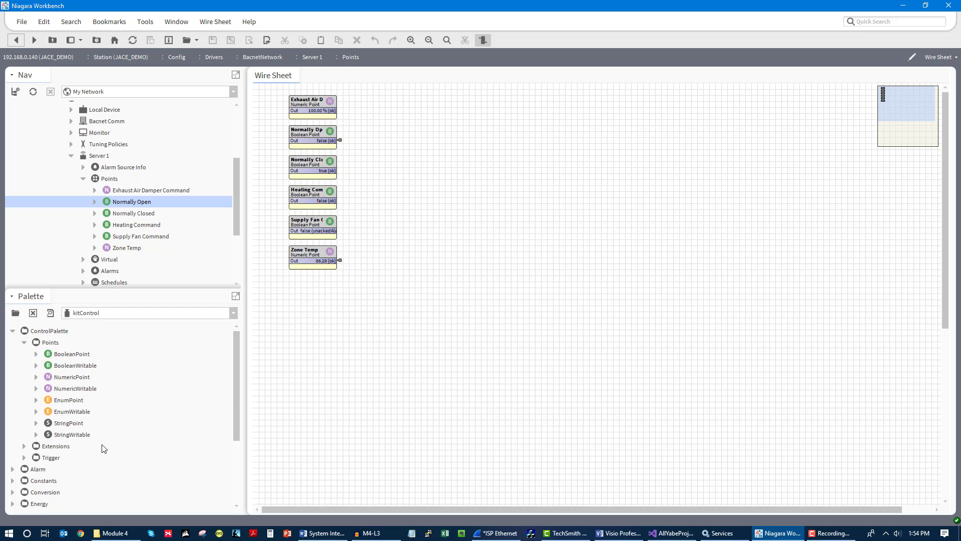
# Reveal BooleanConst, NumericConst, EnumConst and StringConst under the kitControl palette's Constants group.
pyautogui.scroll(-1, 100, 446)
pyautogui.click(12, 446)
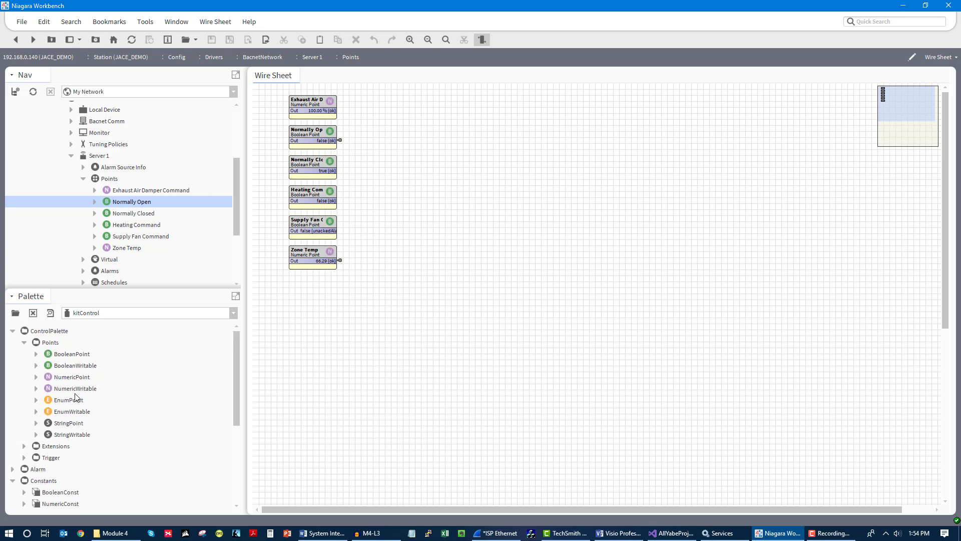
pyautogui.scroll(-1, 55, 436)
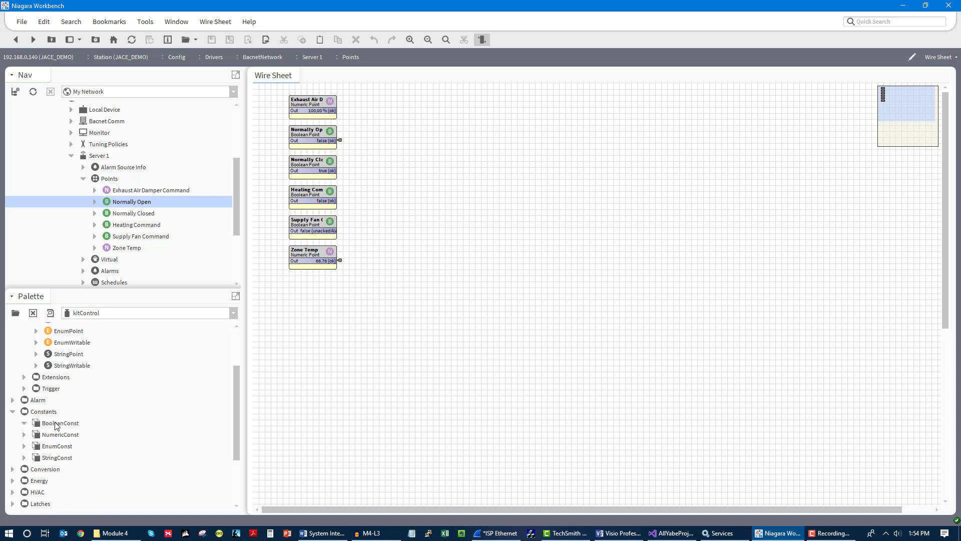
pyautogui.scroll(2, 75, 435)
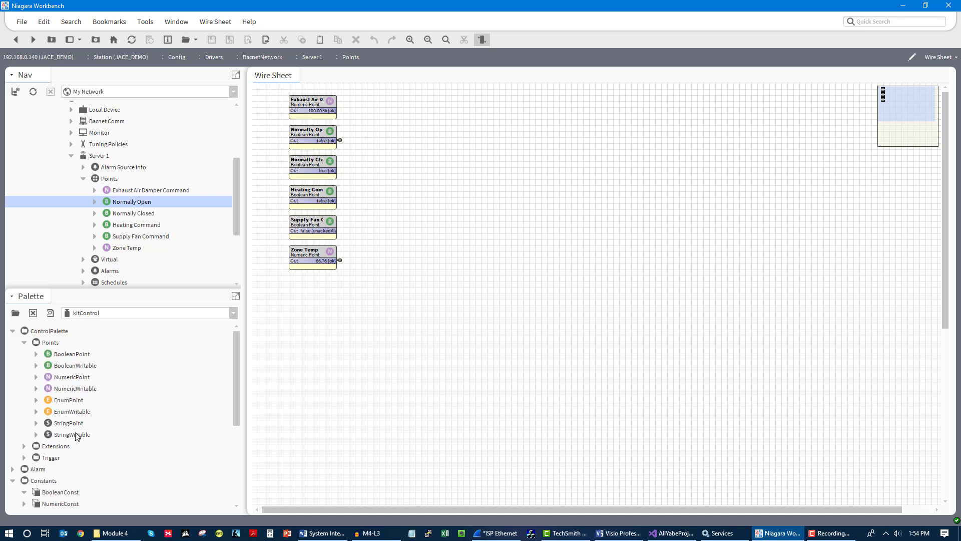
pyautogui.scroll(-1, 100, 469)
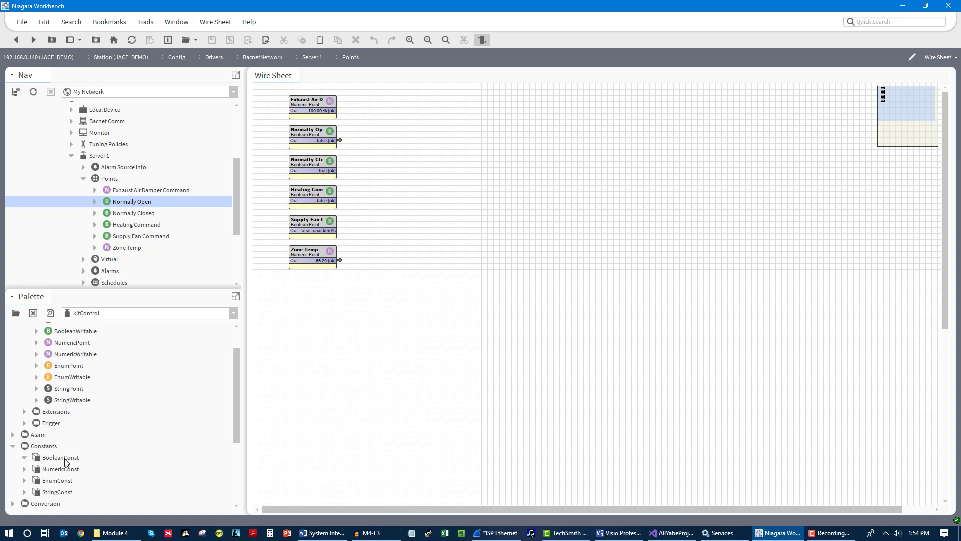
pyautogui.scroll(-3, 69, 463)
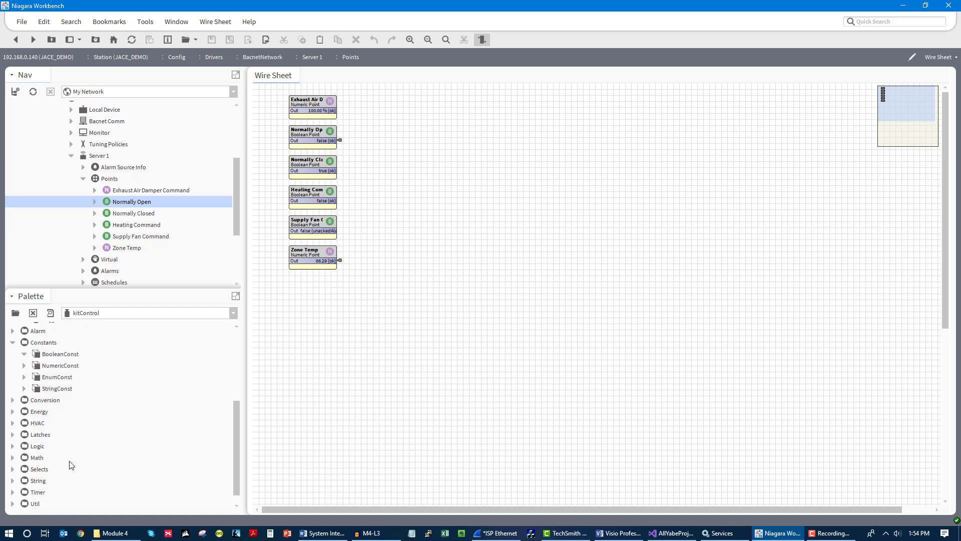
pyautogui.scroll(3, 71, 465)
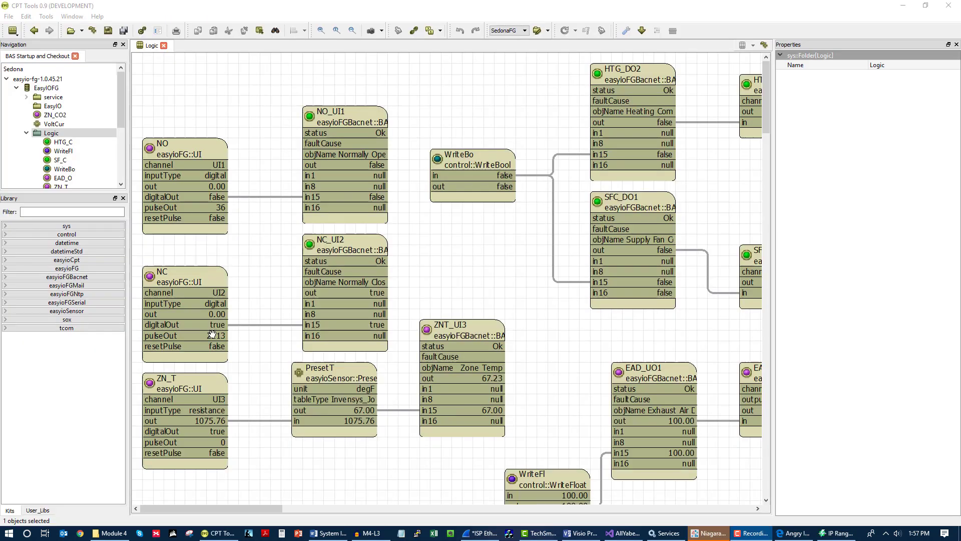
# Select the PresetT sensor block to view its degF, Invensys_Johnson_1K_Platinum properties reading 67.71.
pyautogui.scroll(-3, 246, 373)
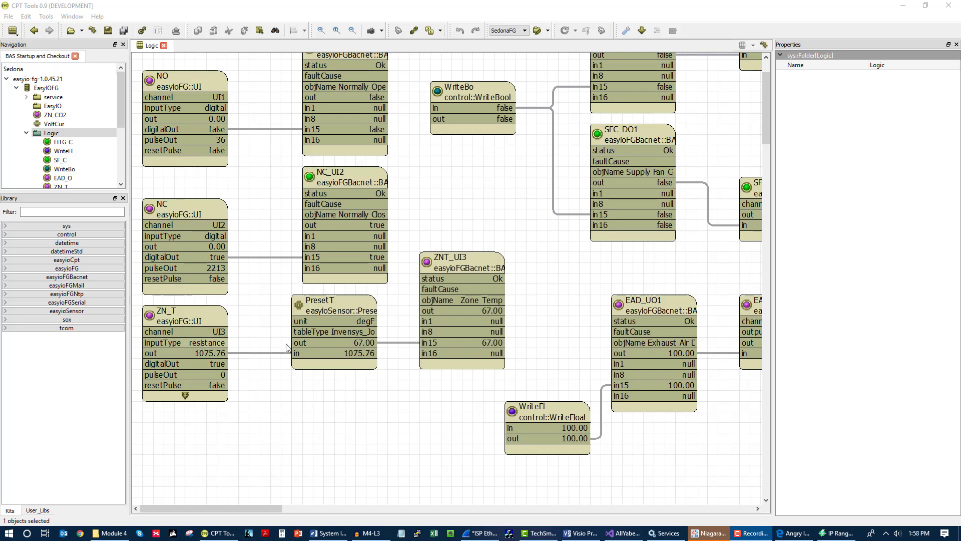
pyautogui.click(337, 312)
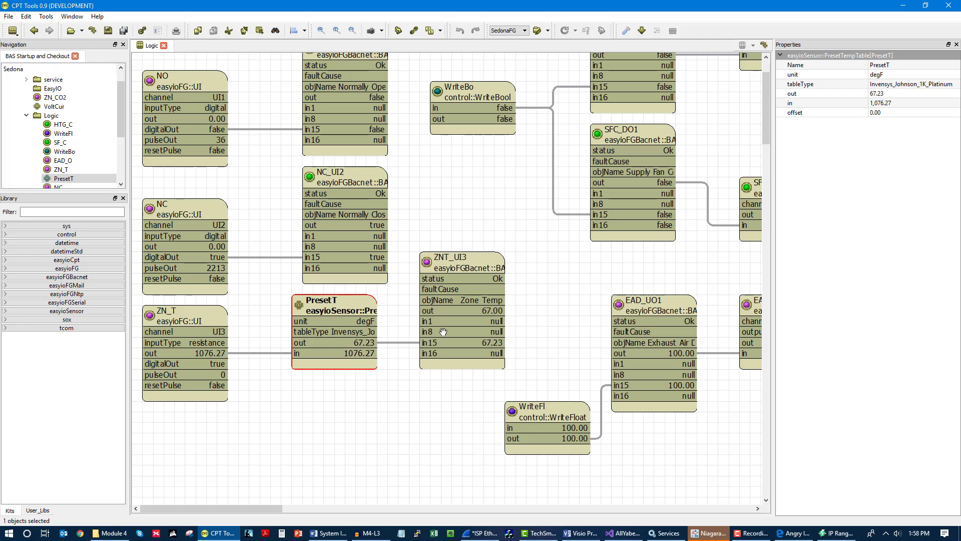
pyautogui.scroll(3, 470, 327)
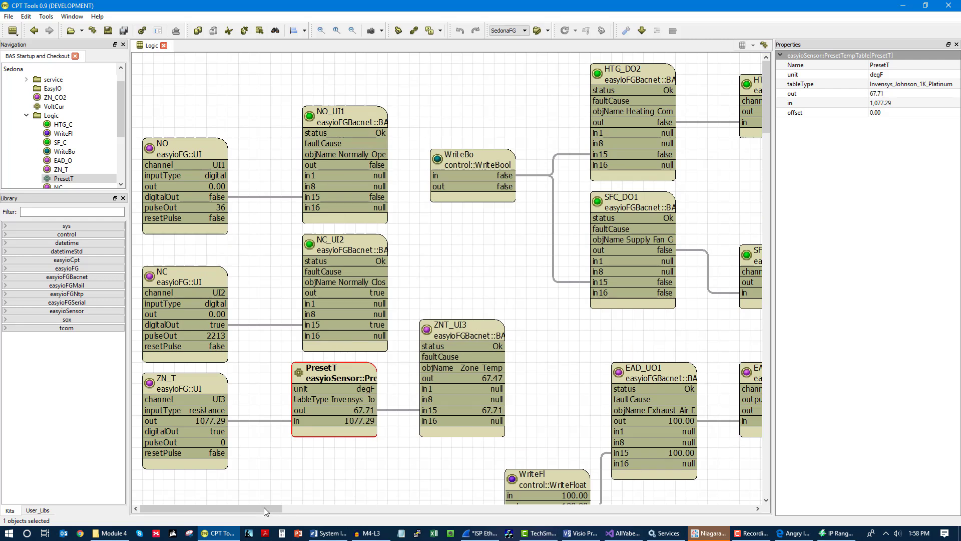
# Command WriteBo to true with the setTrue action.
pyautogui.moveTo(263, 507); pyautogui.dragTo(315, 494)
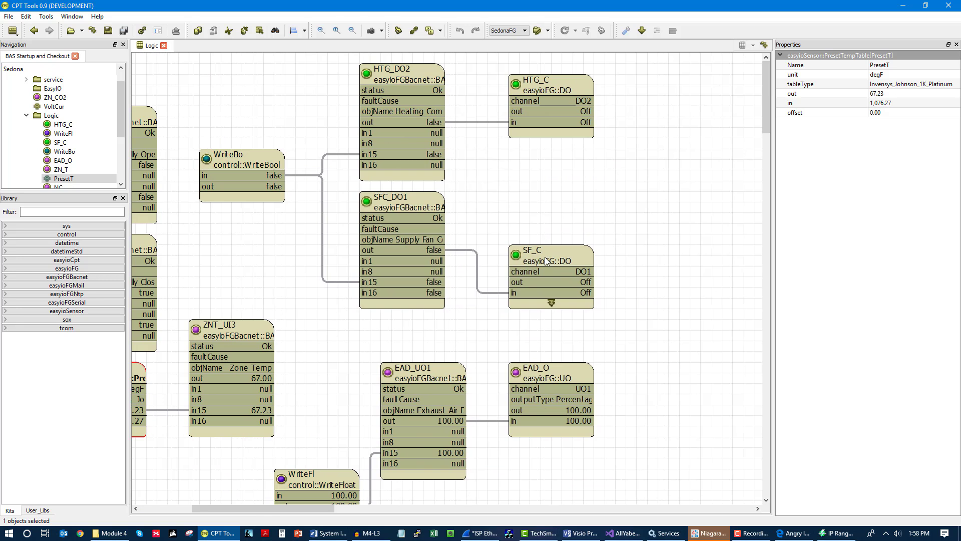
pyautogui.rightClick(217, 152)
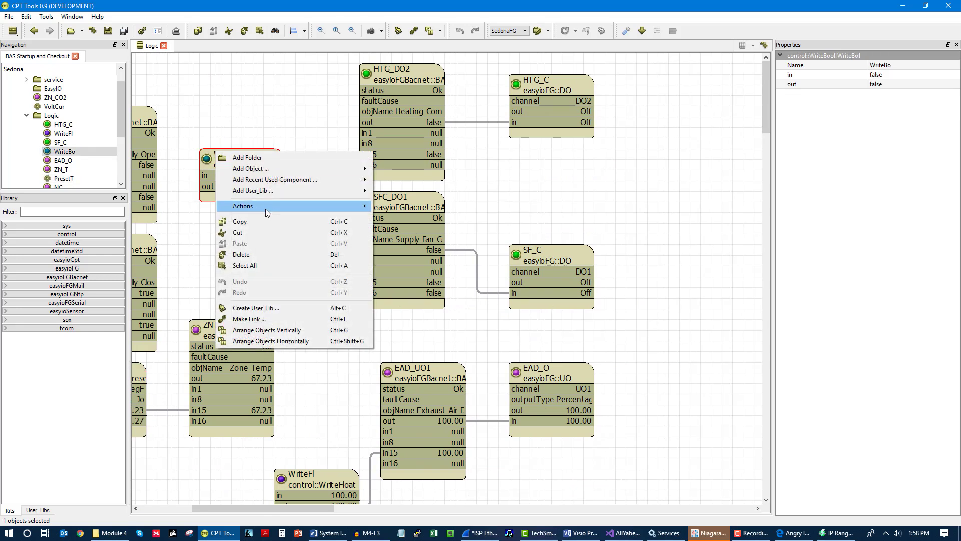
pyautogui.moveTo(268, 208)
pyautogui.click(397, 206)
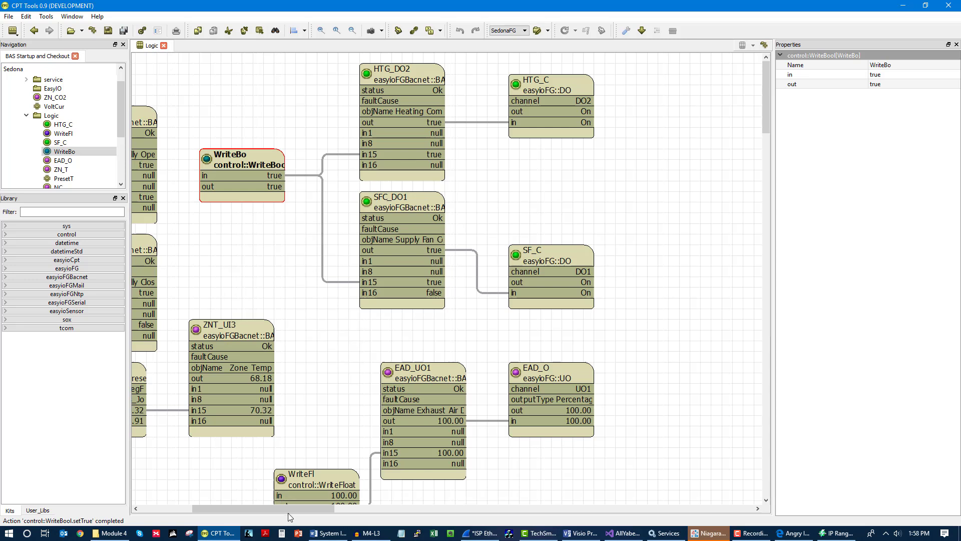
# Command WriteBo back to false with setFalse.
pyautogui.moveTo(268, 511); pyautogui.dragTo(187, 503)
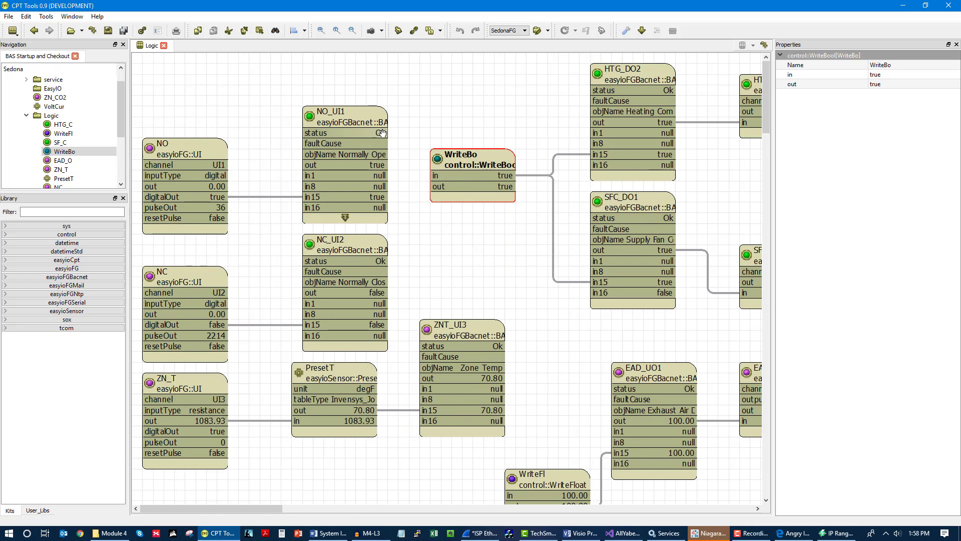
pyautogui.rightClick(467, 161)
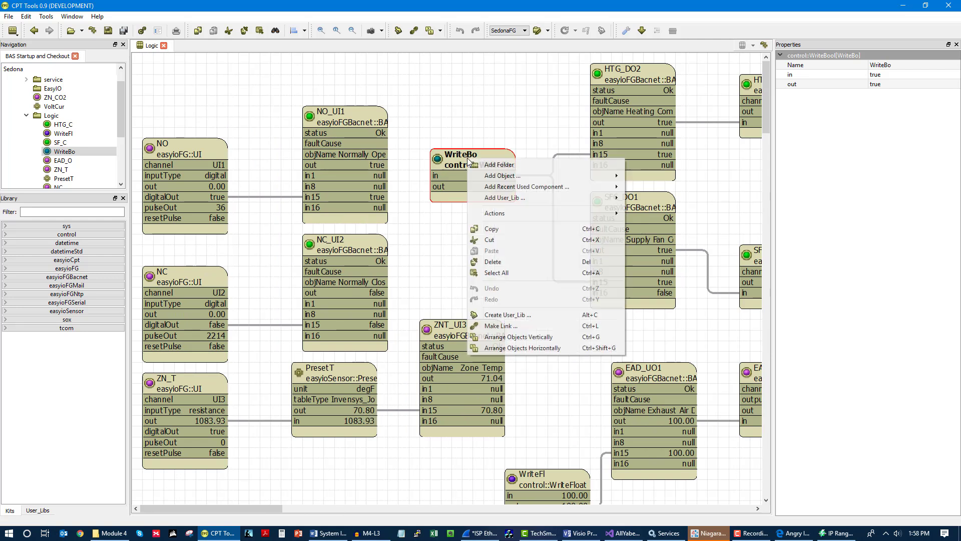
pyautogui.moveTo(516, 214)
pyautogui.click(646, 225)
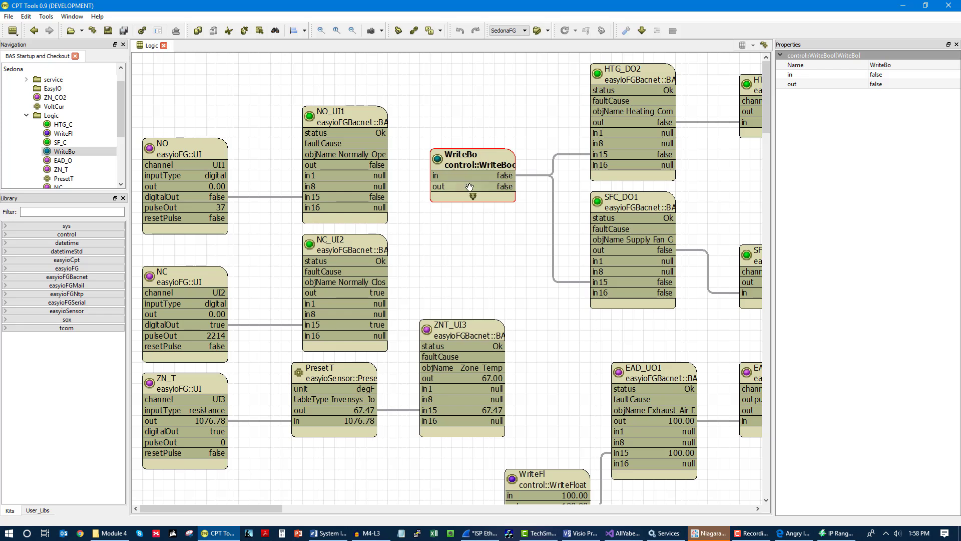
# Command WriteBo true again, switching the HTG_C and SF_C outputs on.
pyautogui.moveTo(266, 508); pyautogui.dragTo(304, 506)
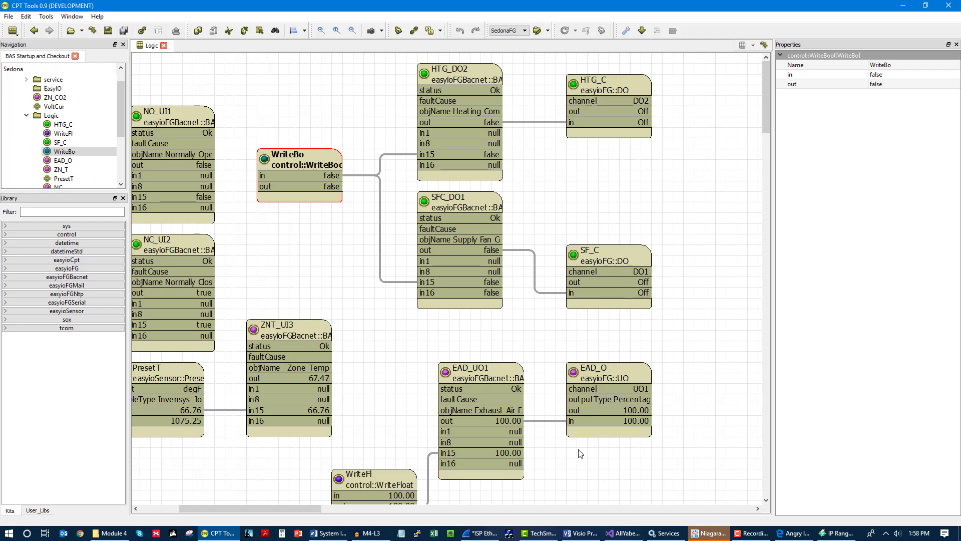
pyautogui.moveTo(316, 508); pyautogui.dragTo(274, 507)
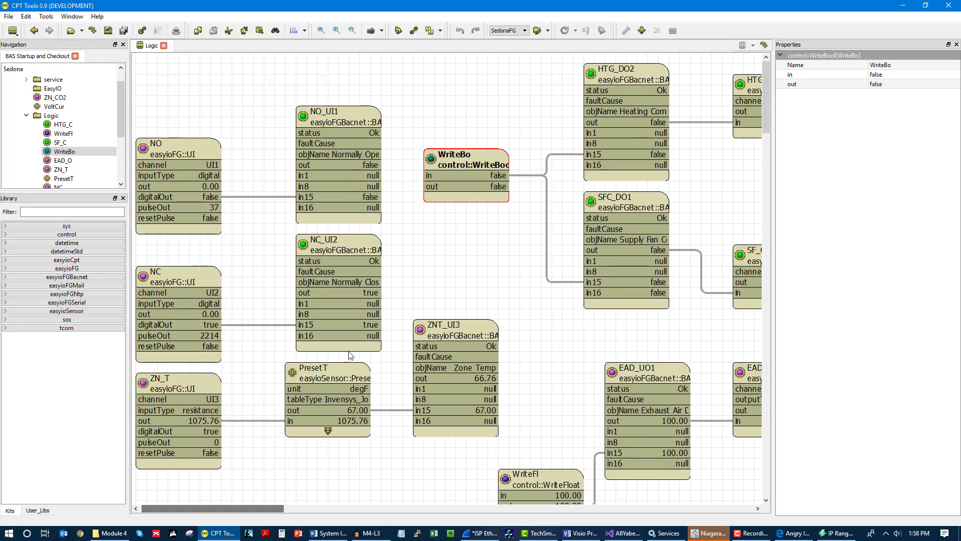
pyautogui.rightClick(460, 167)
pyautogui.moveTo(489, 223)
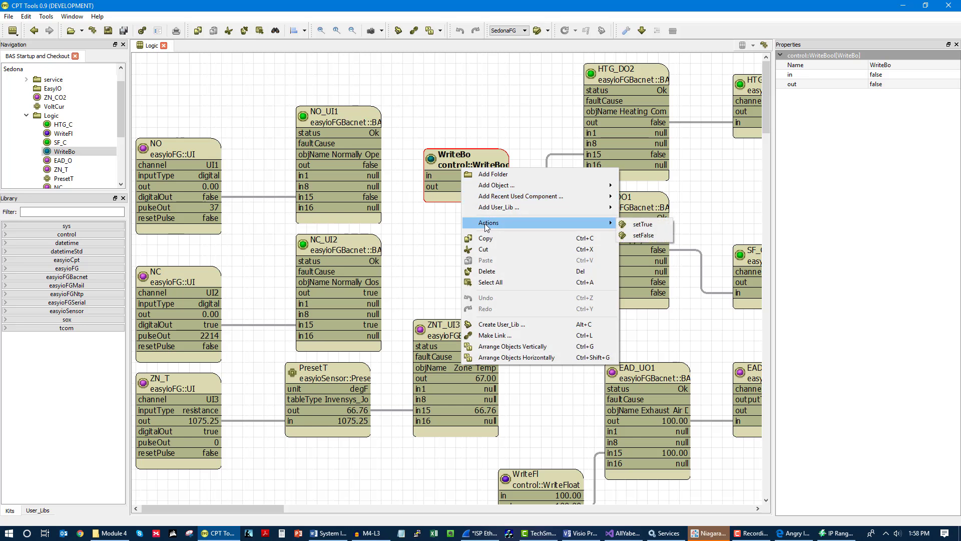
pyautogui.click(655, 231)
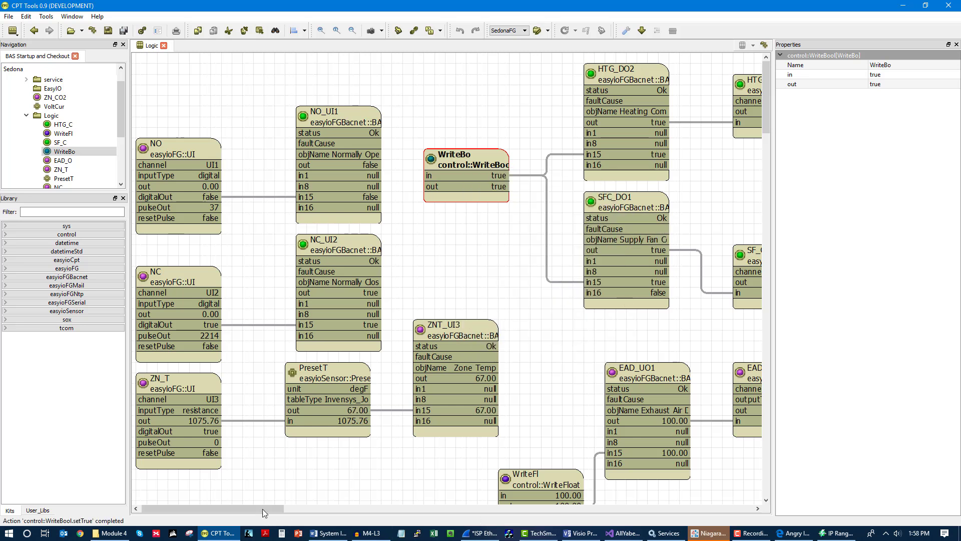
pyautogui.moveTo(262, 509); pyautogui.dragTo(260, 508)
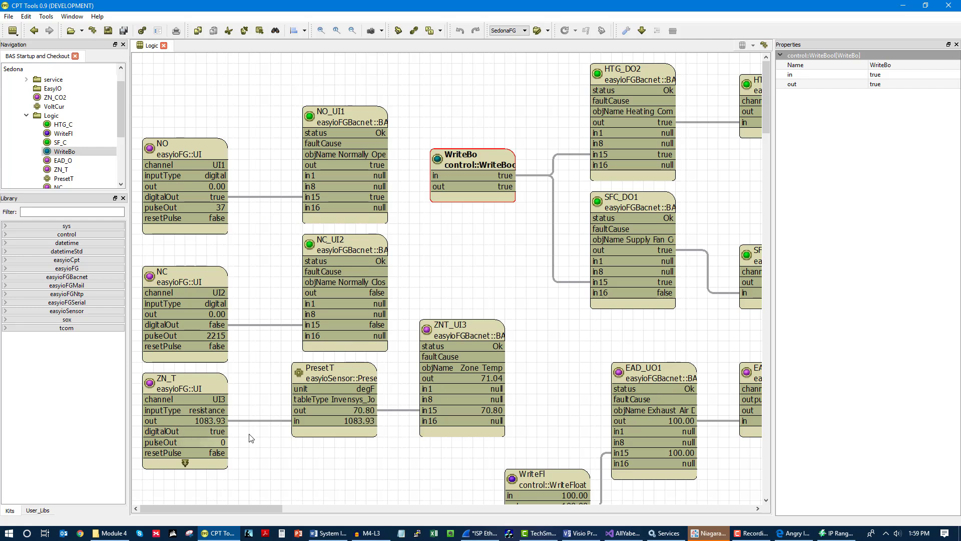
# Select the EAD_O block to show its 4–20 mA output at 100.00 in Properties.
pyautogui.moveTo(266, 510); pyautogui.dragTo(319, 497)
pyautogui.scroll(-3, 401, 440)
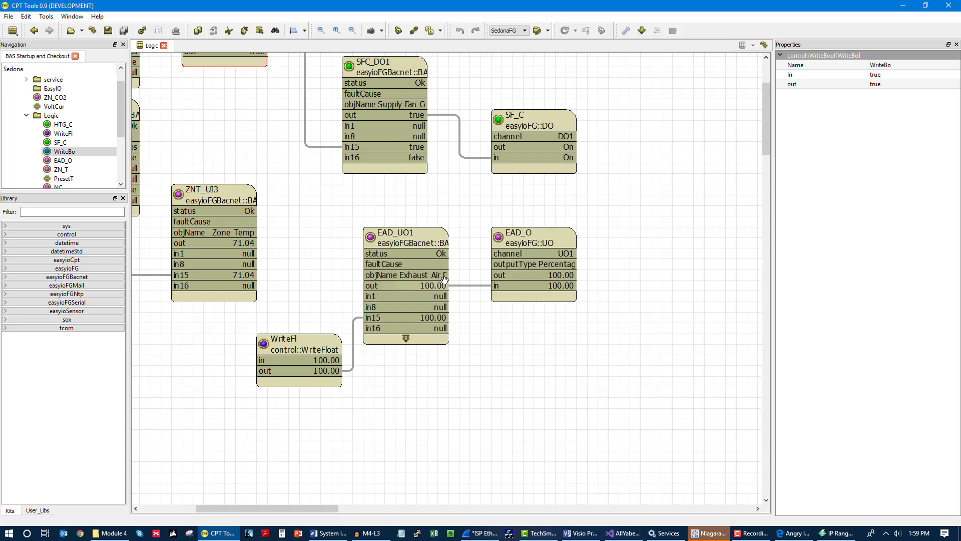
pyautogui.click(517, 243)
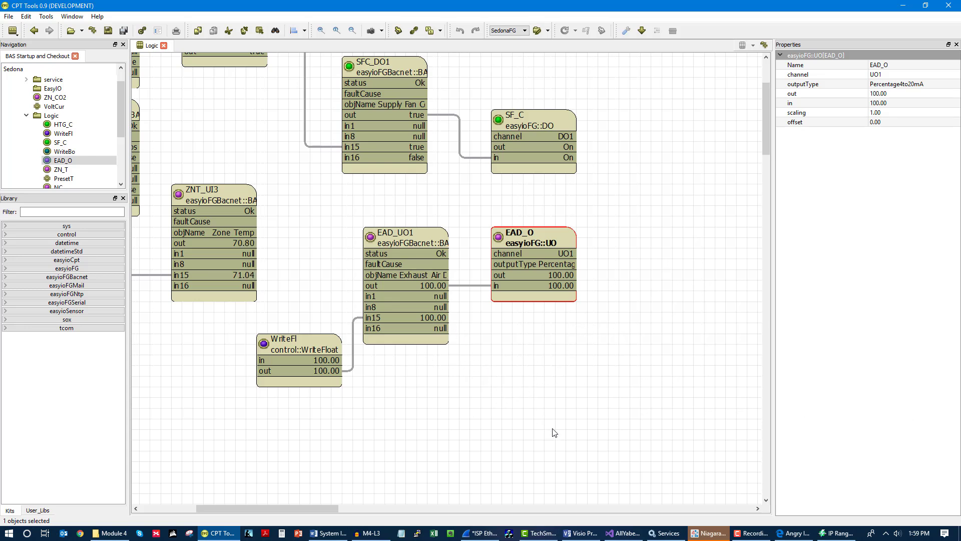
pyautogui.scroll(3, 551, 426)
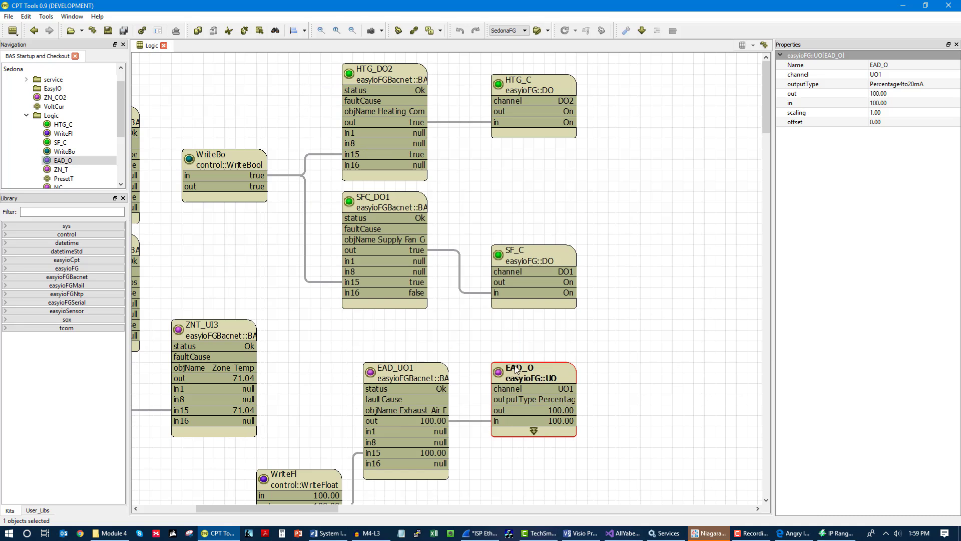
pyautogui.scroll(-2, 466, 443)
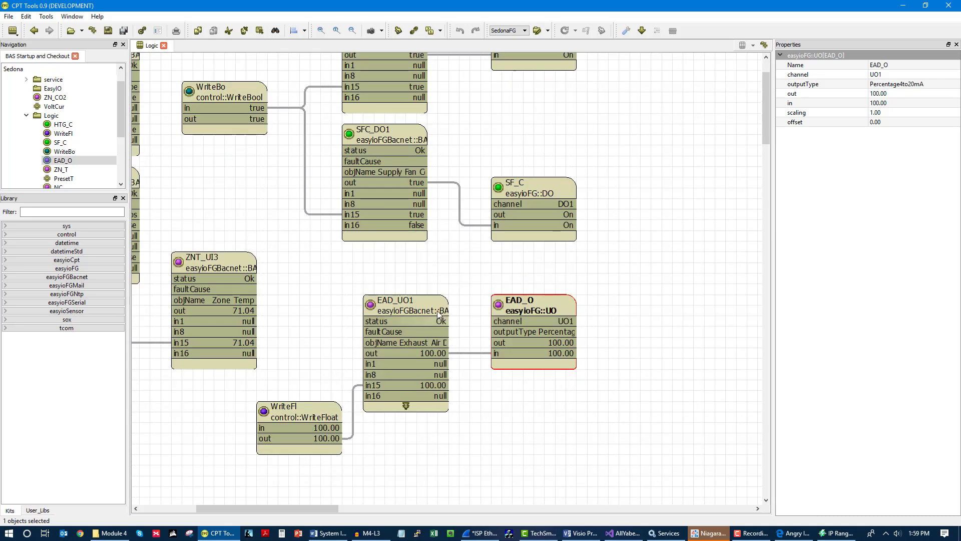
pyautogui.scroll(1, 416, 314)
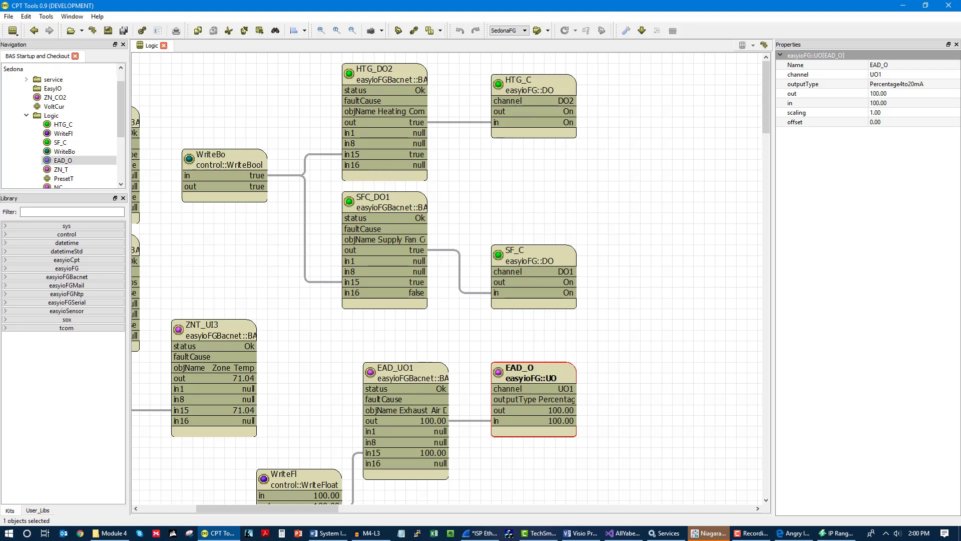
# Switch to Niagara Workbench and view the Normally Closed point reading false (ok).
pyautogui.click(721, 534)
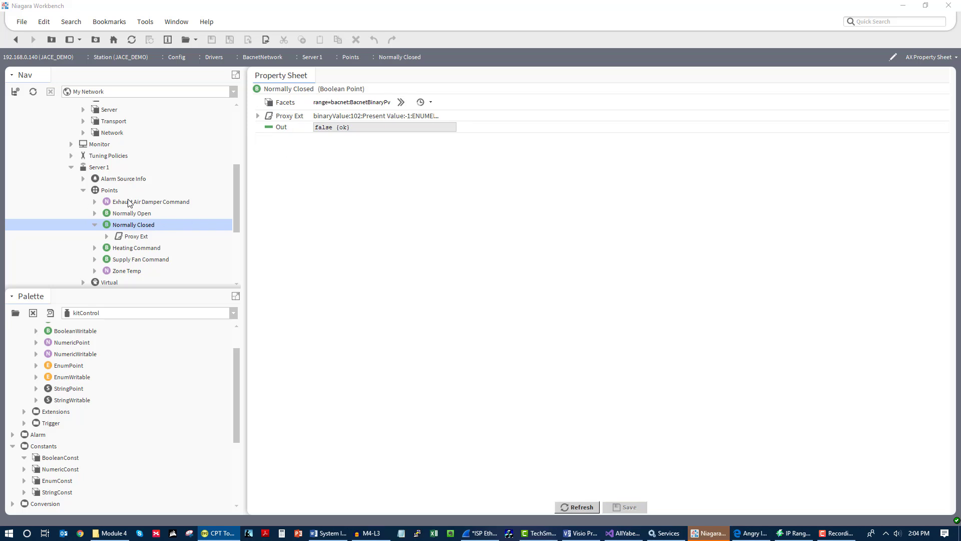
pyautogui.scroll(2, 182, 245)
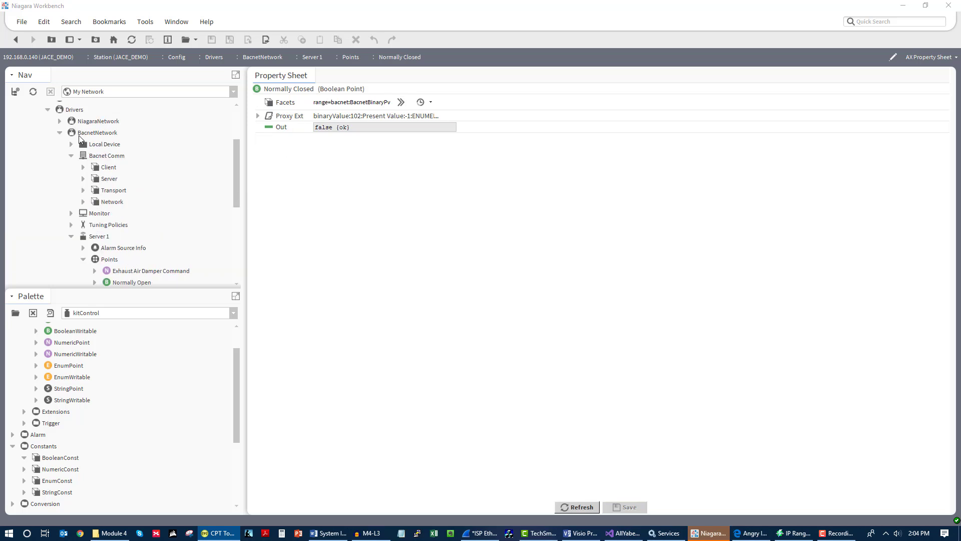